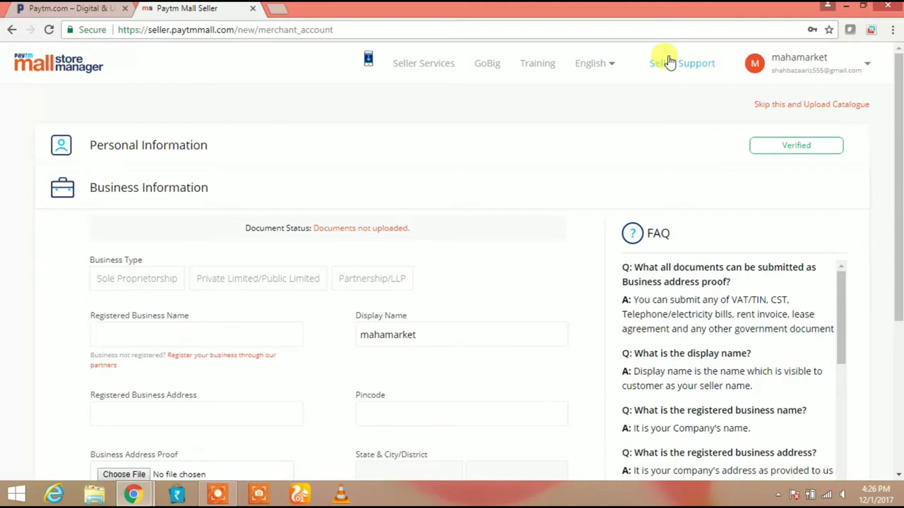
# - Open Seller Support and bring up the Listing & Catalogue ticket form for "How to add/upload catalogue"
pyautogui.click(669, 63)
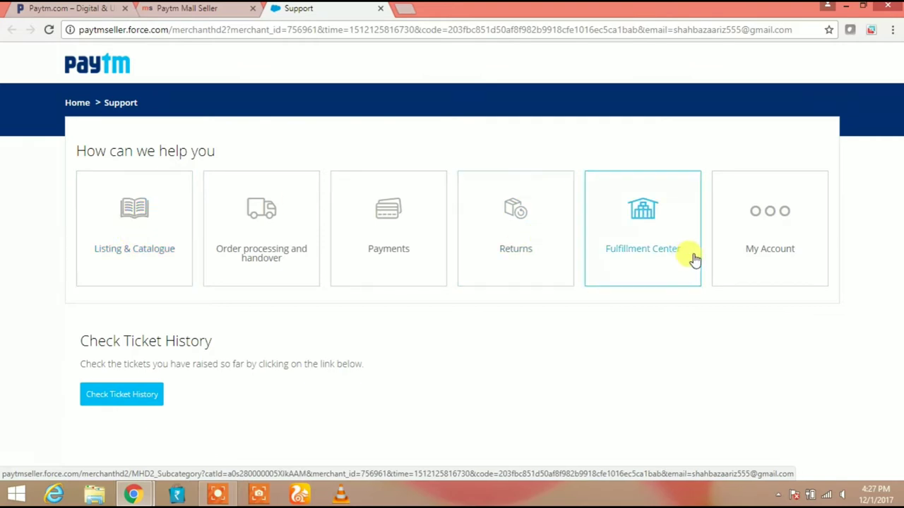
pyautogui.click(156, 248)
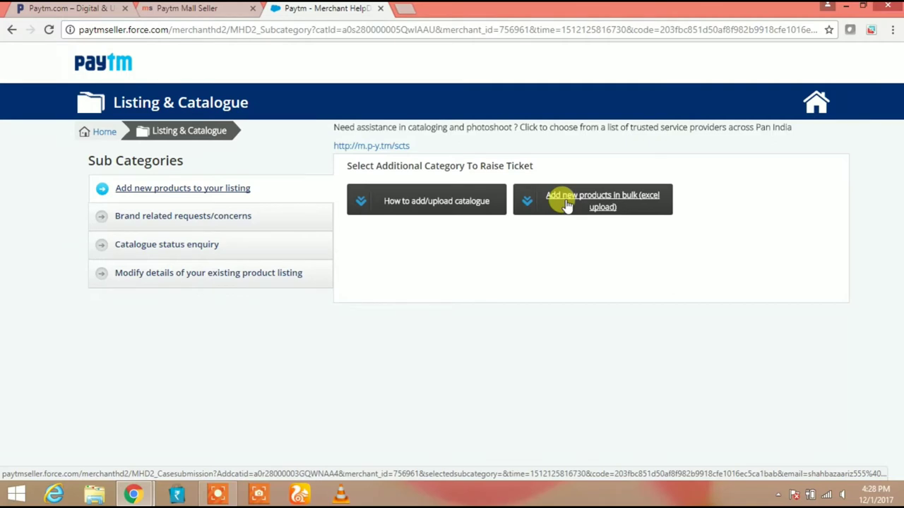
pyautogui.click(429, 201)
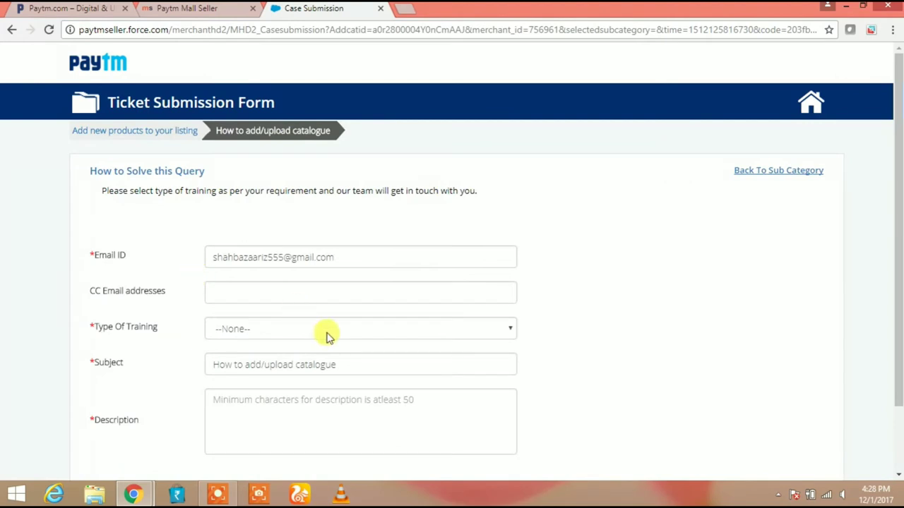
# - Set the type of training to "Error In Catalogue Template Uploading" and clear the prefilled ticket subject
pyautogui.click(248, 332)
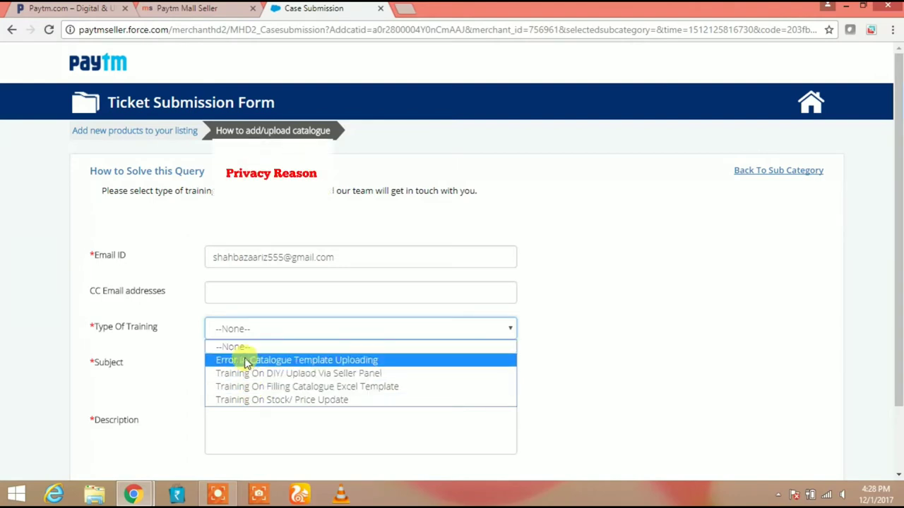
pyautogui.click(248, 362)
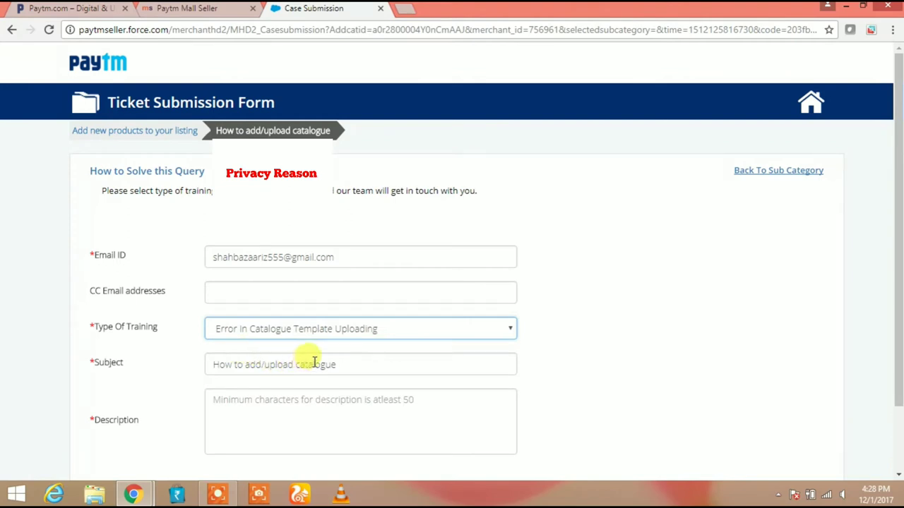
pyautogui.click(346, 367)
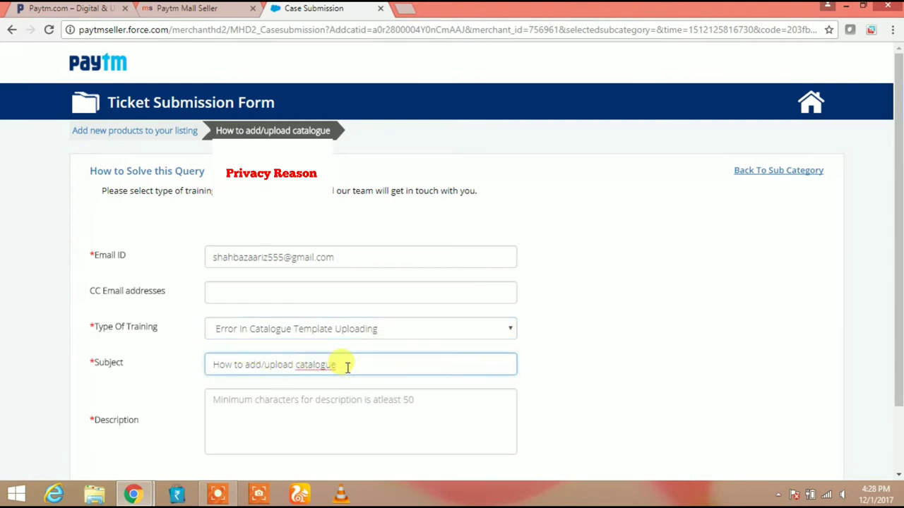
pyautogui.press('BackSpace')
pyautogui.press('BackSpace')
pyautogui.press('BackSpace')
pyautogui.press('BackSpace')
pyautogui.press('BackSpace')
pyautogui.press('BackSpace')
pyautogui.press('BackSpace')
pyautogui.press('BackSpace')
pyautogui.press('BackSpace')
pyautogui.press('BackSpace')
pyautogui.press('BackSpace')
pyautogui.press('BackSpace')
pyautogui.press('BackSpace')
pyautogui.press('BackSpace')
pyautogui.press('BackSpace')
pyautogui.press('BackSpace')
pyautogui.press('BackSpace')
pyautogui.press('BackSpace')
pyautogui.press('BackSpace')
pyautogui.press('BackSpace')
pyautogui.press('BackSpace')
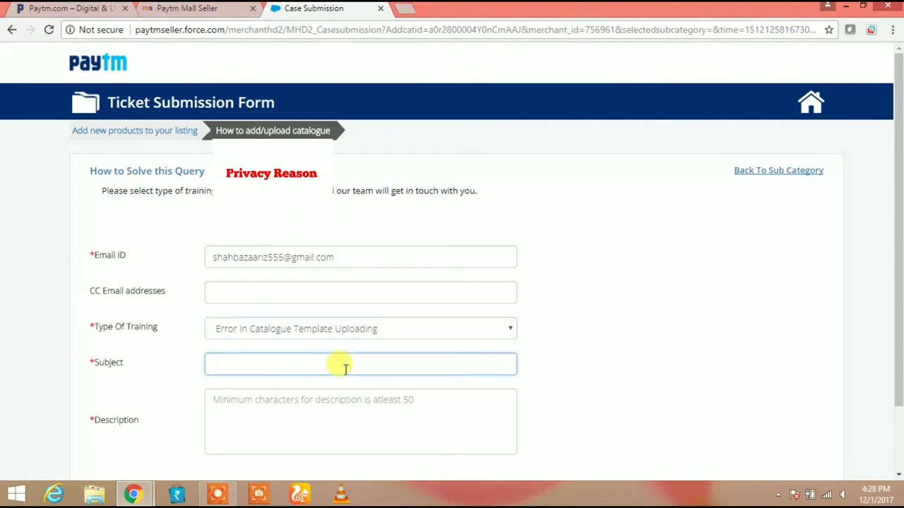
# - Examine the ticket form's subject and description fields and its submission options
pyautogui.click(313, 400)
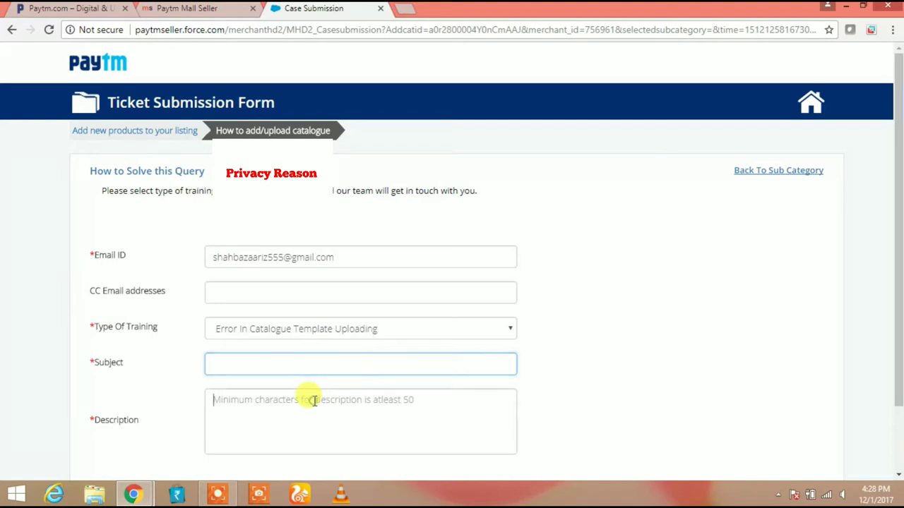
pyautogui.click(640, 362)
pyautogui.scroll(-2, 640, 361)
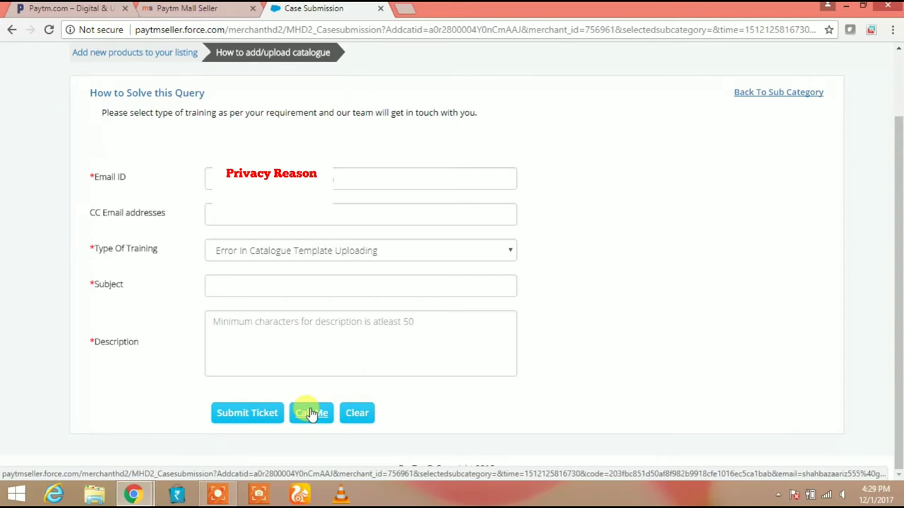
pyautogui.click(243, 290)
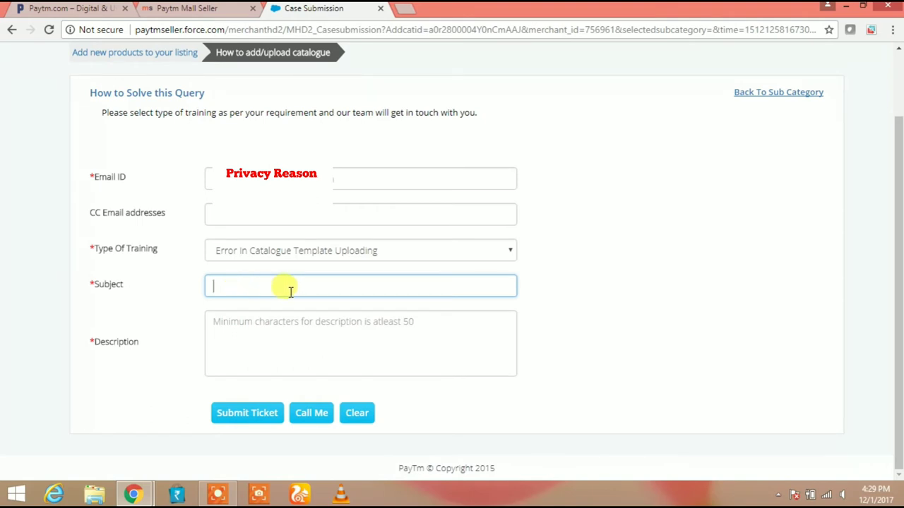
pyautogui.click(282, 314)
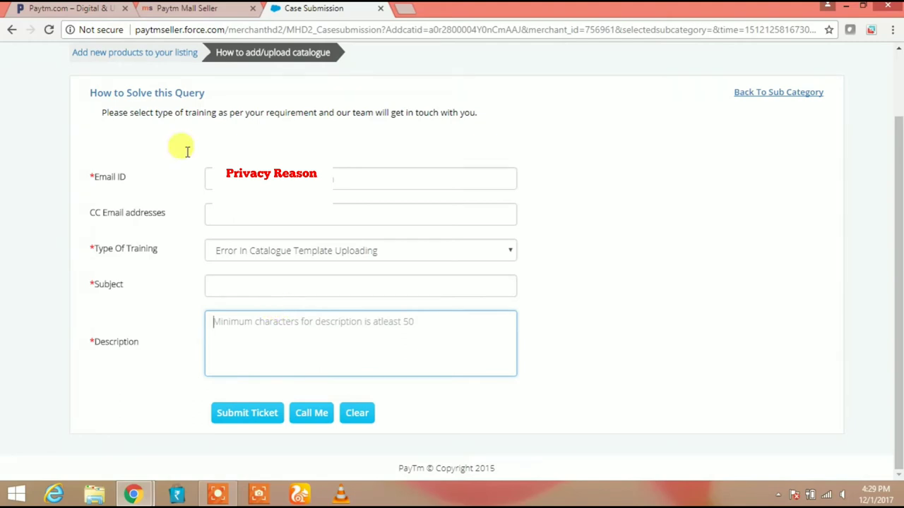
# - Review the Business Information section of the seller account page, and return to the ticket submission form
pyautogui.click(188, 10)
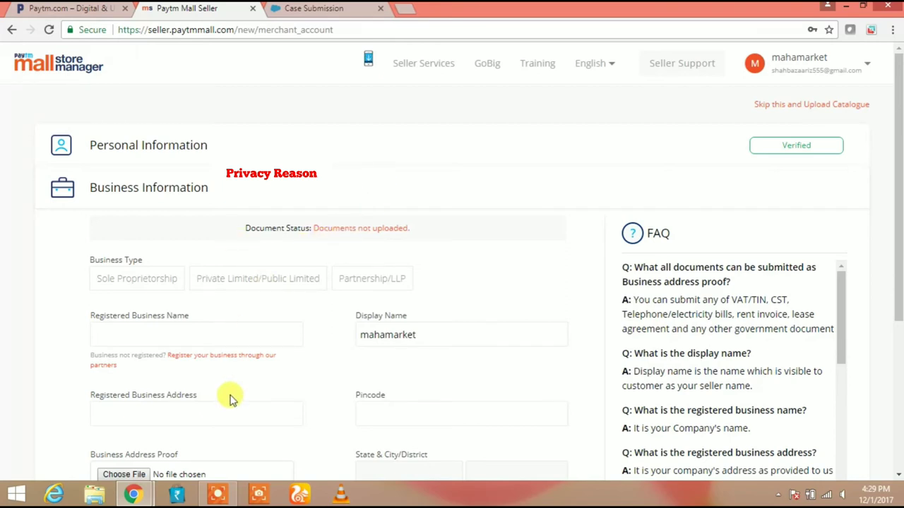
pyautogui.scroll(-3, 230, 399)
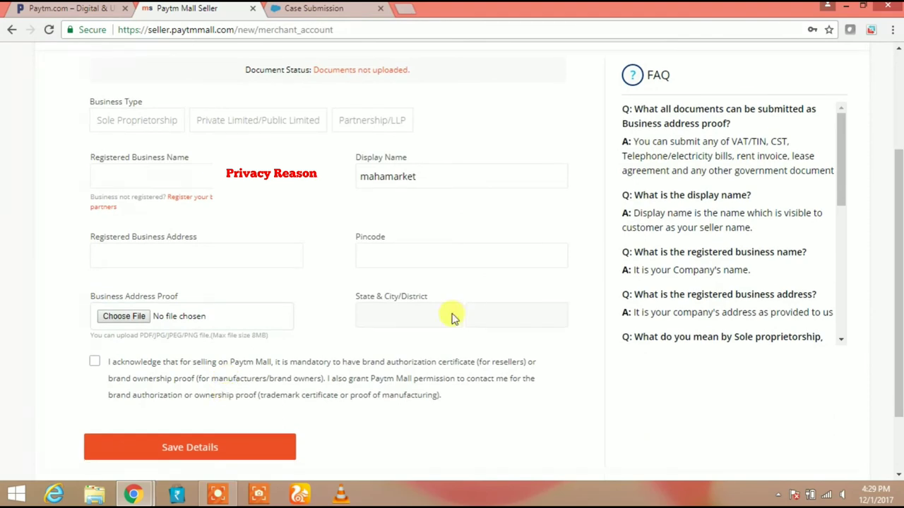
pyautogui.moveTo(900, 295); pyautogui.dragTo(900, 164)
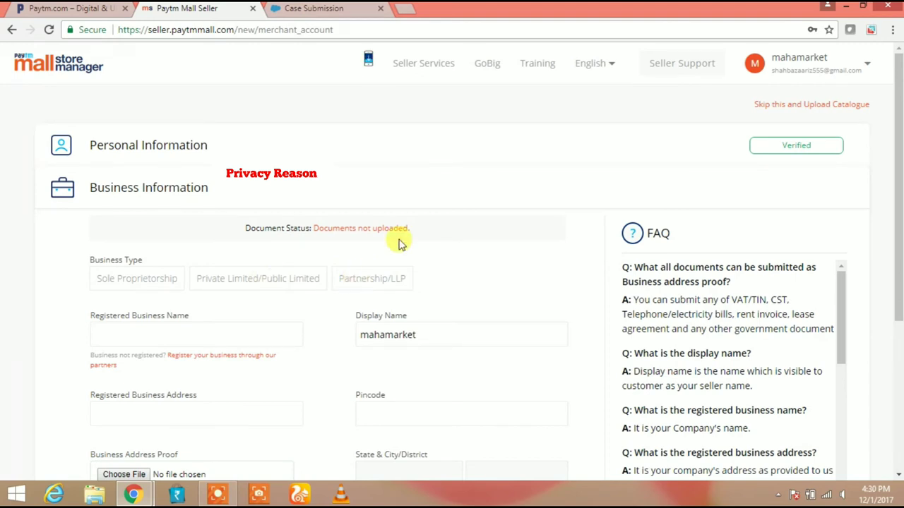
pyautogui.click(309, 9)
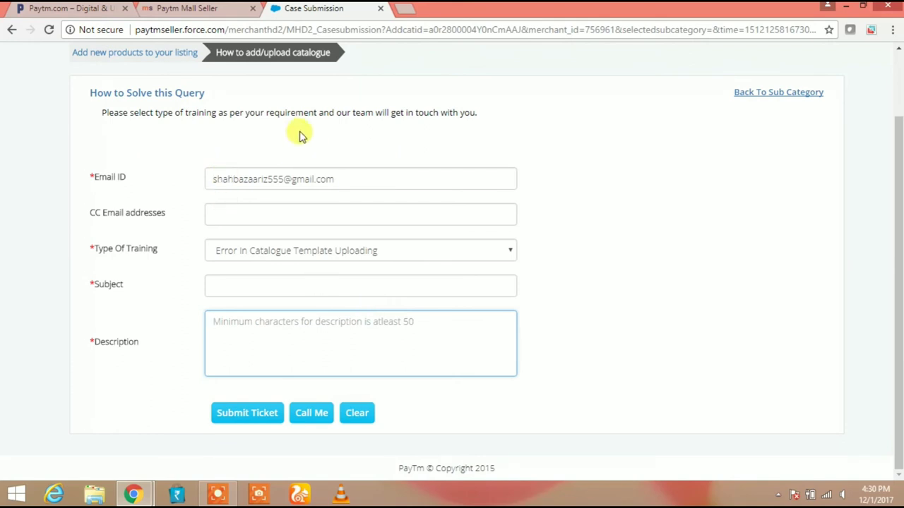
pyautogui.click(265, 99)
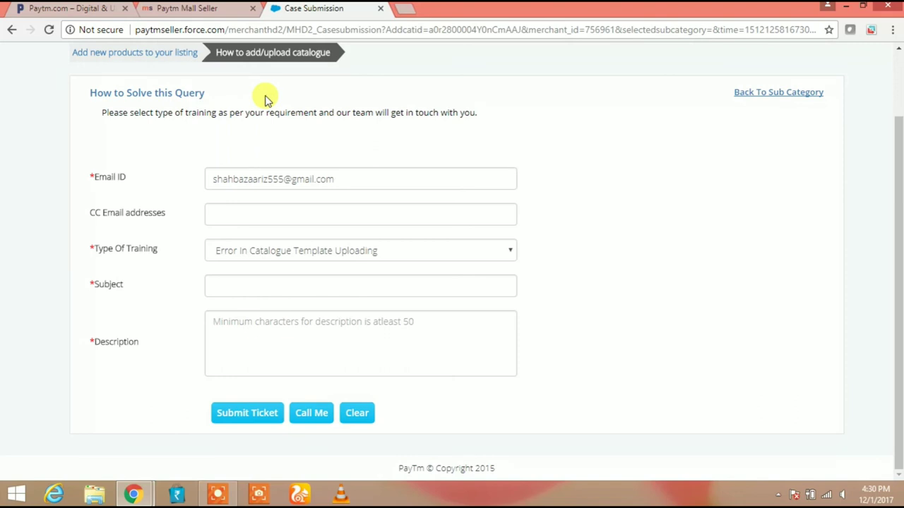